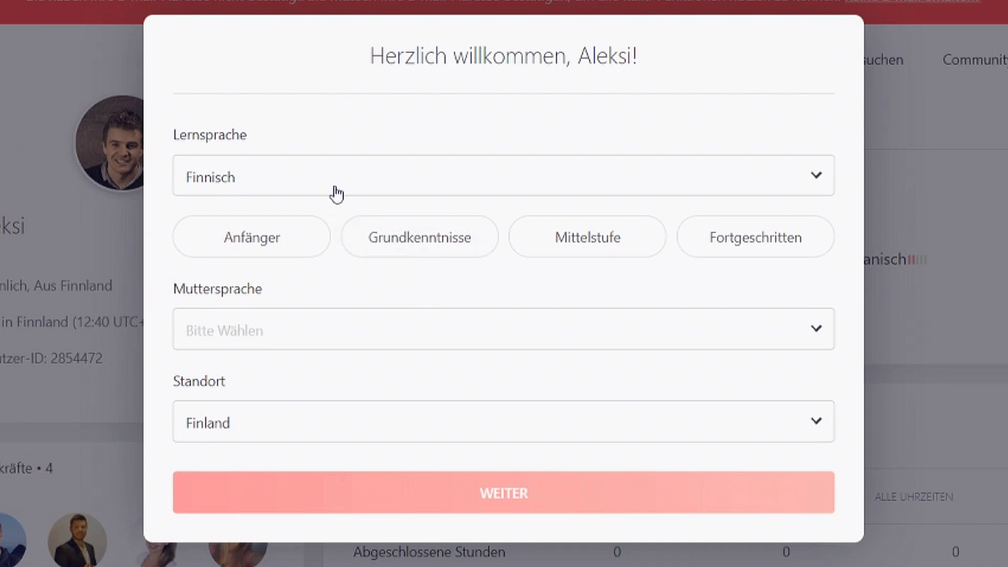
Step: Set the learning language to Deutsch at Mittelstufe level and open the native-language choices in the welcome form
{"action": "left_click", "coordinate": [336, 182]}
{"action": "scroll", "coordinate": [357, 246], "scroll_direction": "down", "scroll_amount": 4}
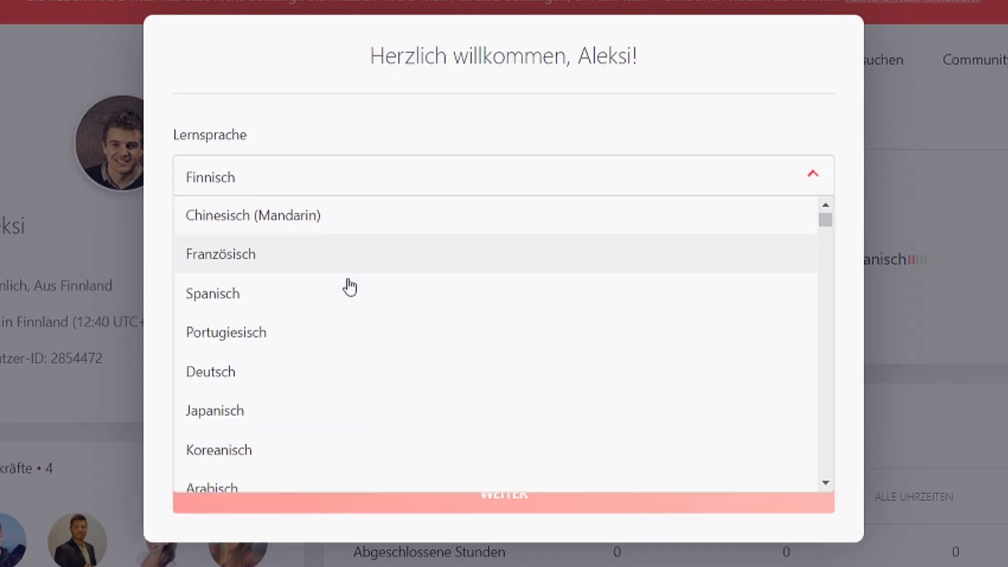
{"action": "left_click", "coordinate": [250, 232]}
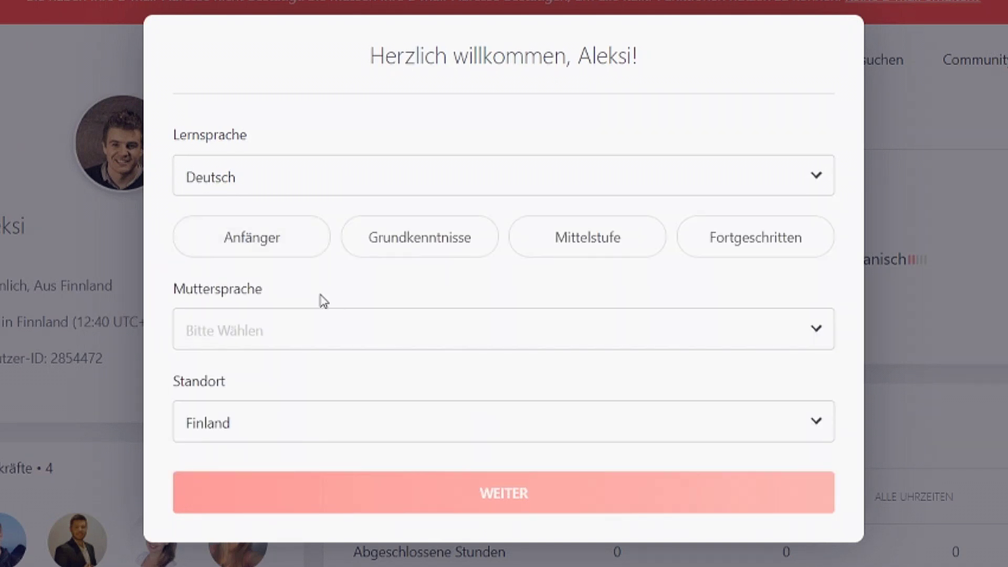
{"action": "left_click", "coordinate": [577, 256]}
{"action": "left_click", "coordinate": [429, 334]}
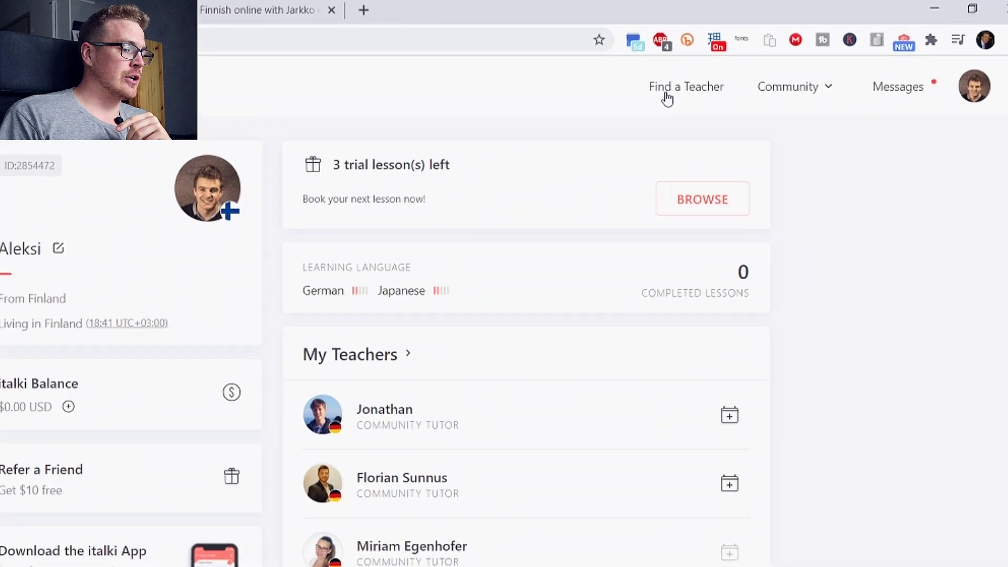
Step: Go to the teacher search and switch the language being taught to Finnish
{"action": "left_click", "coordinate": [666, 93]}
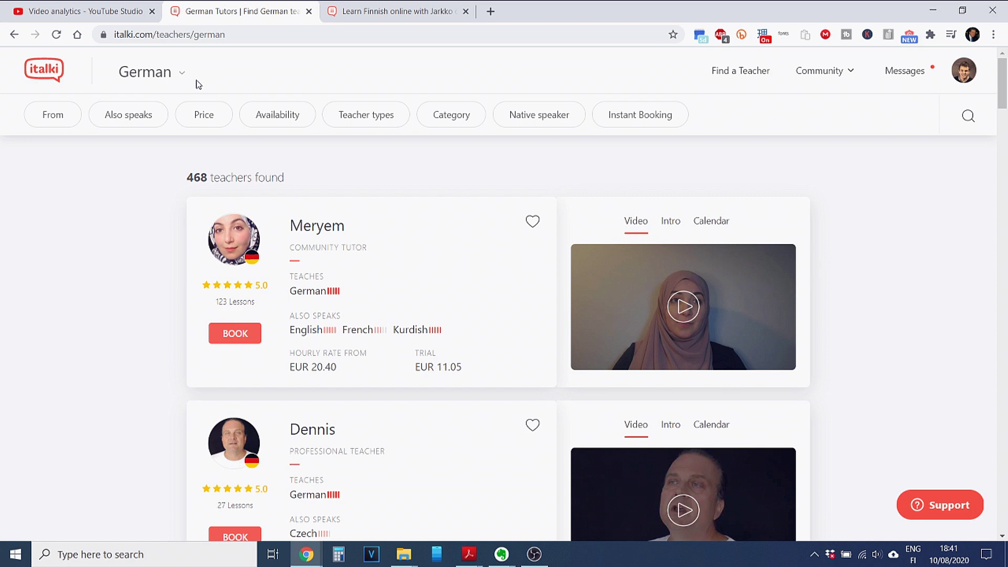
{"action": "left_click", "coordinate": [181, 75]}
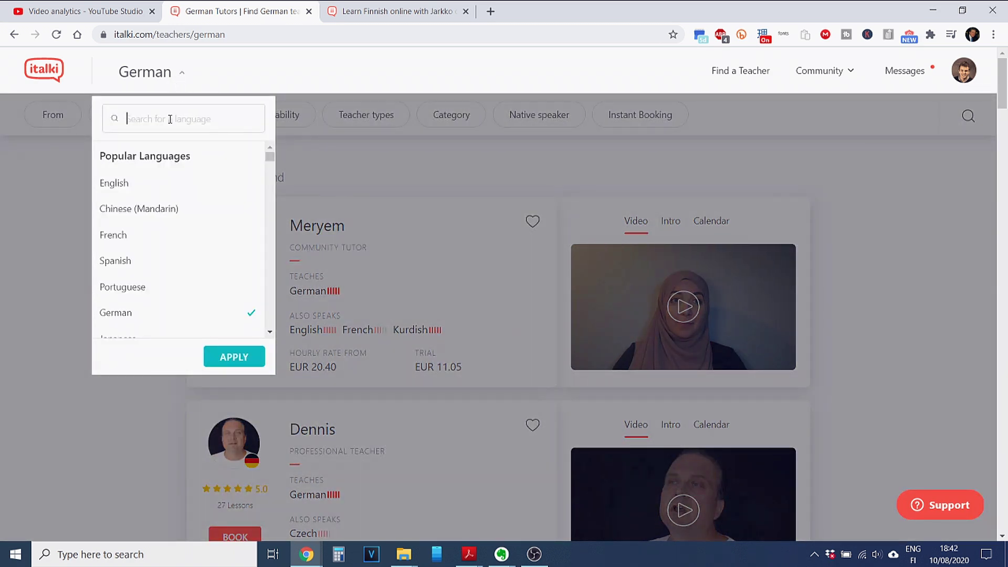
{"action": "type", "text": "Finn"}
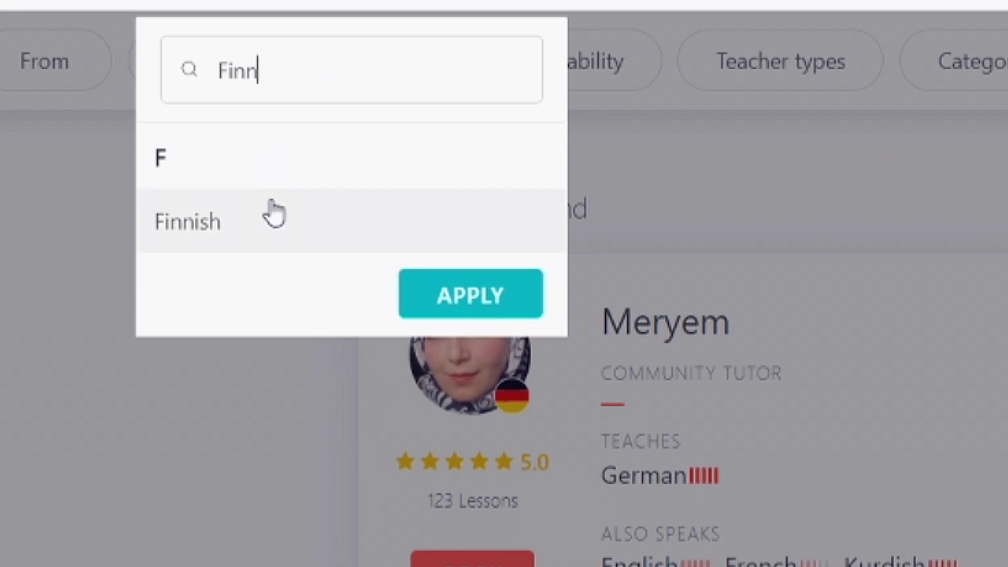
{"action": "left_click", "coordinate": [273, 213]}
{"action": "left_click", "coordinate": [483, 292]}
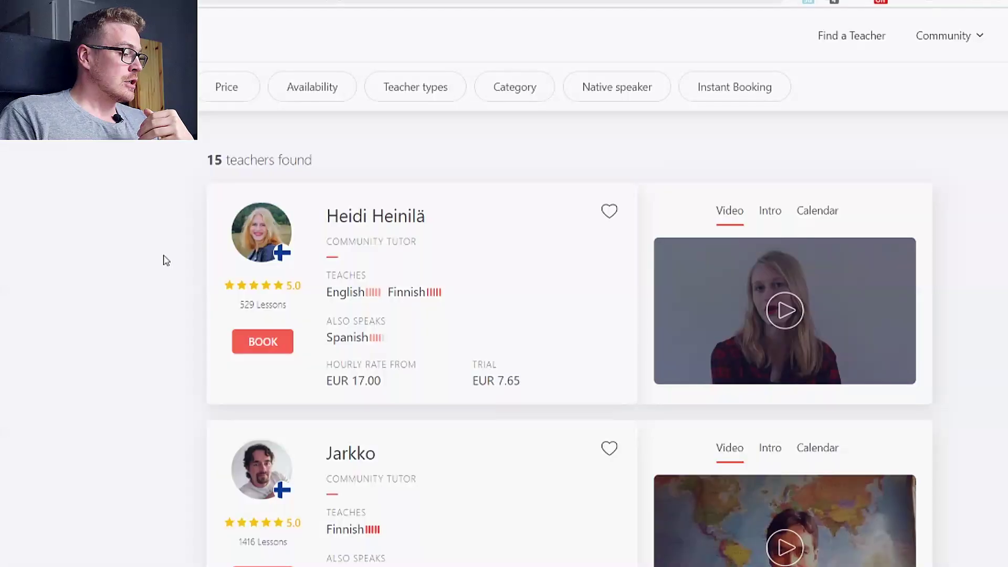
Step: Open the profile of the second Finnish tutor in the results and read the introduction and About Me text
{"action": "scroll", "coordinate": [193, 263], "scroll_direction": "down", "scroll_amount": 3}
{"action": "scroll", "coordinate": [147, 284], "scroll_direction": "down", "scroll_amount": 2}
{"action": "left_click", "coordinate": [356, 226]}
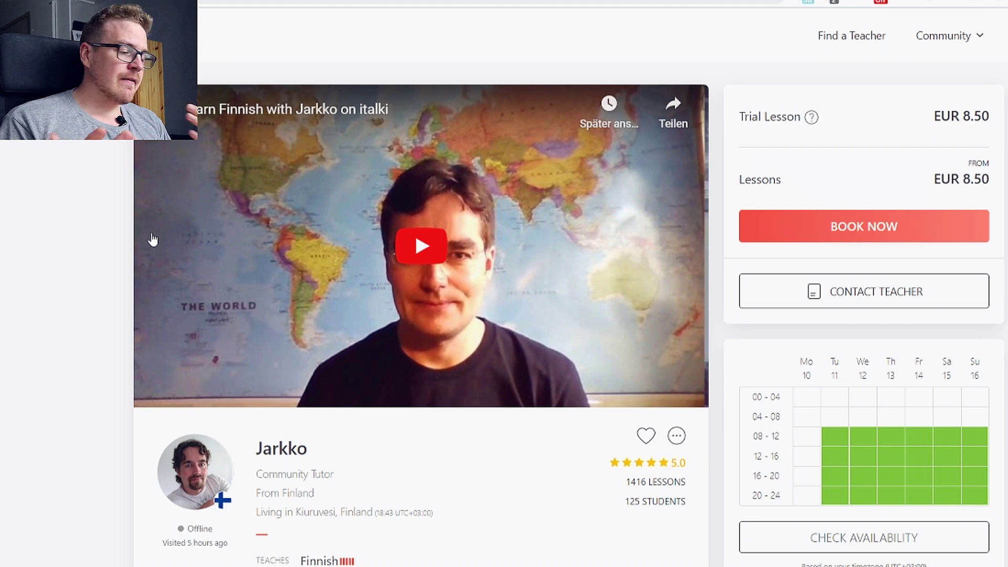
{"action": "scroll", "coordinate": [147, 237], "scroll_direction": "down", "scroll_amount": 4}
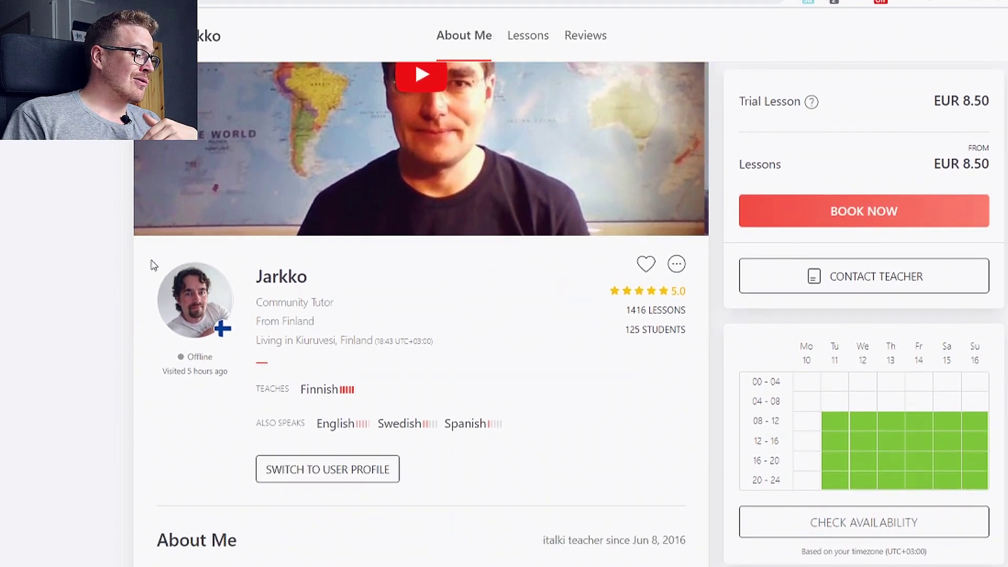
{"action": "scroll", "coordinate": [205, 378], "scroll_direction": "down", "scroll_amount": 3}
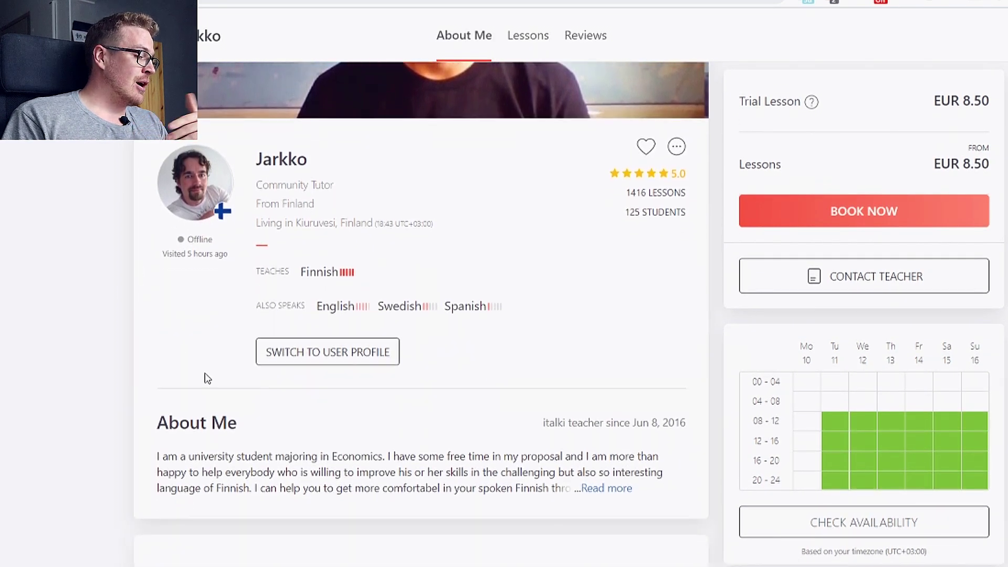
{"action": "scroll", "coordinate": [207, 369], "scroll_direction": "down", "scroll_amount": 2}
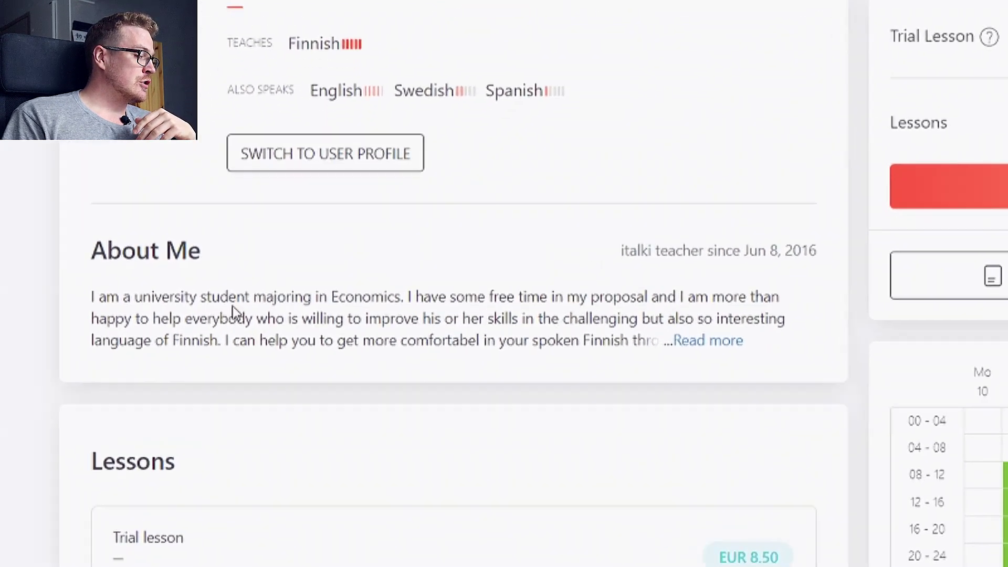
{"action": "left_click_drag", "start_coordinate": [248, 295], "coordinate": [371, 292]}
{"action": "left_click", "coordinate": [418, 288]}
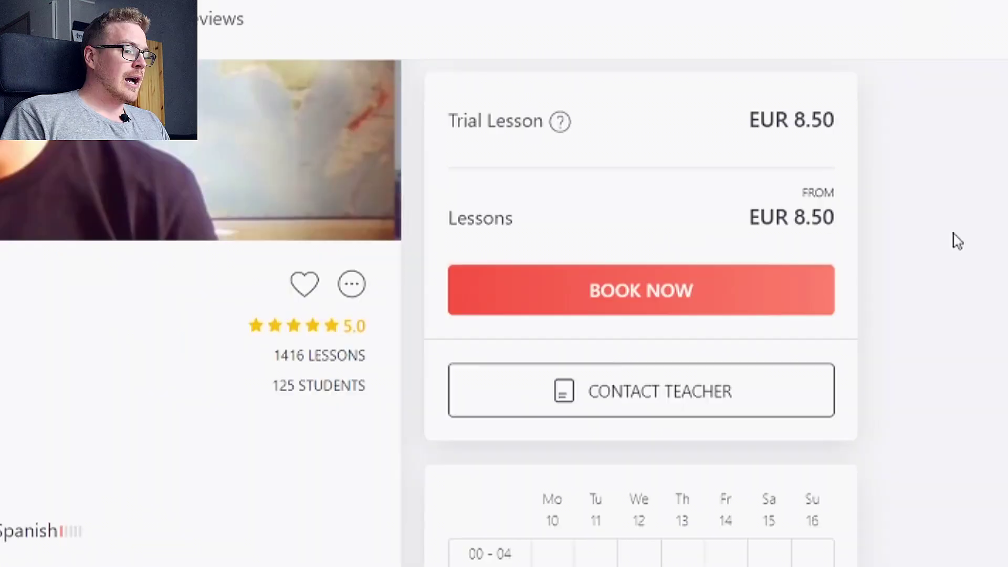
Step: Check the tutor's trial and lesson prices and view the detailed availability calendar for August 10 to 16, 2020
{"action": "scroll", "coordinate": [950, 243], "scroll_direction": "up", "scroll_amount": 1}
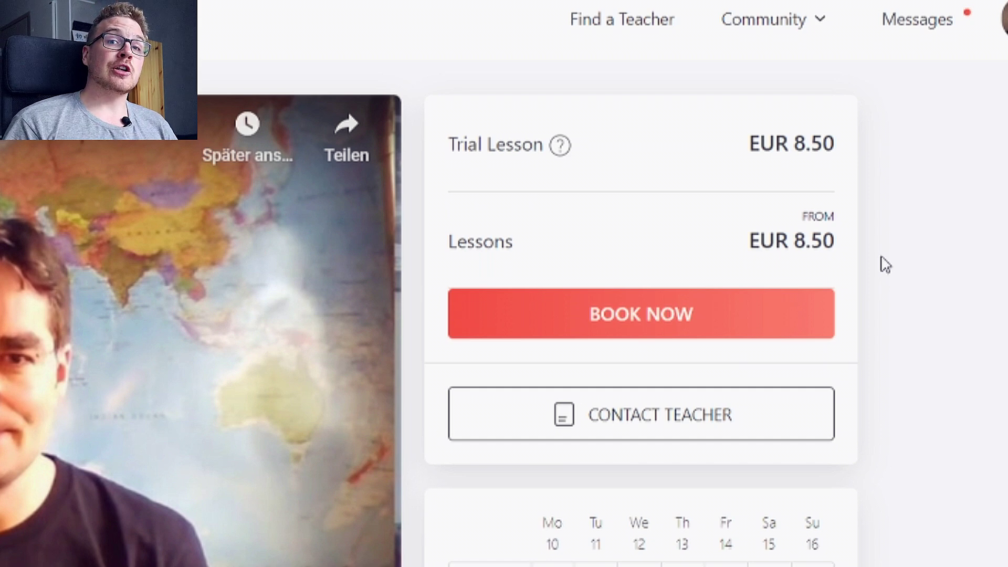
{"action": "scroll", "coordinate": [886, 265], "scroll_direction": "down", "scroll_amount": 5}
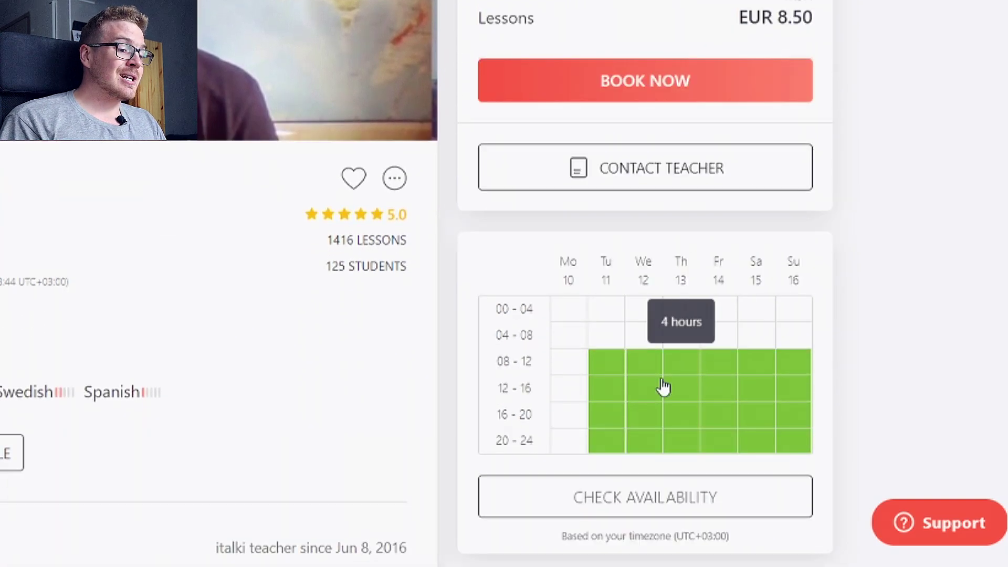
{"action": "mouse_move", "coordinate": [646, 387]}
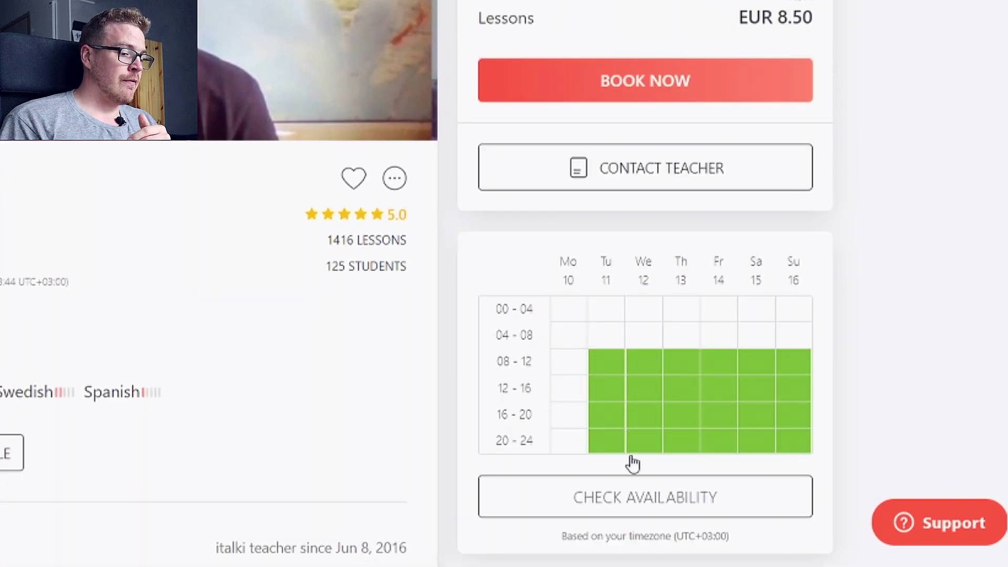
{"action": "left_click", "coordinate": [628, 497]}
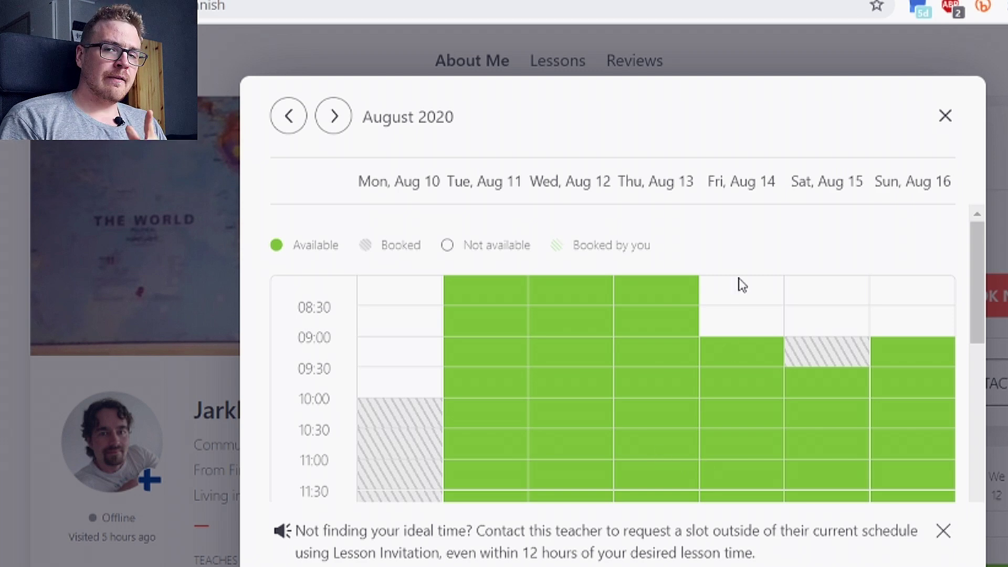
{"action": "left_click", "coordinate": [945, 115]}
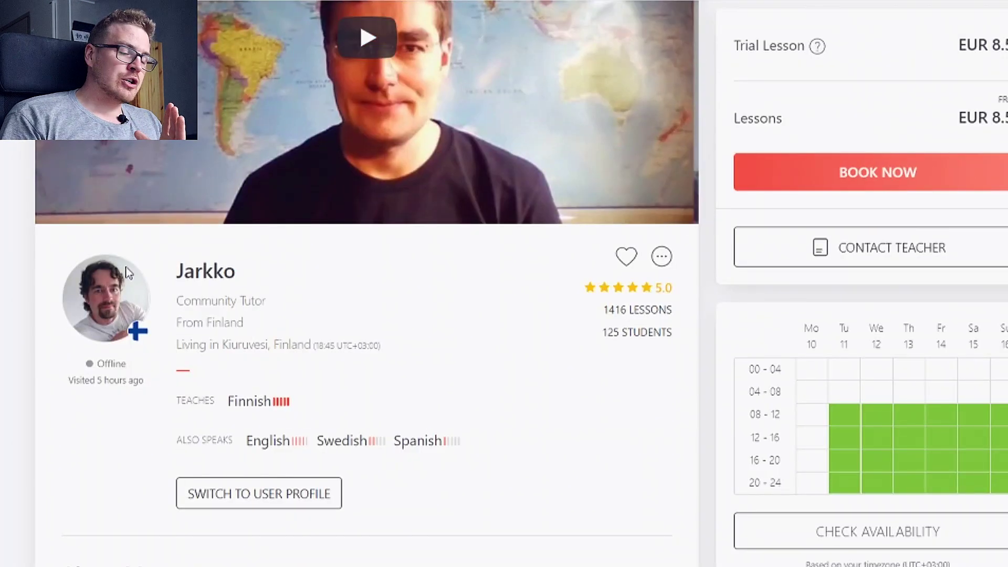
Step: Examine the tutor's trial and Informal Tutoring lesson offers and the teaching statistics
{"action": "scroll", "coordinate": [126, 266], "scroll_direction": "down", "scroll_amount": 2}
{"action": "scroll", "coordinate": [67, 299], "scroll_direction": "down", "scroll_amount": 8}
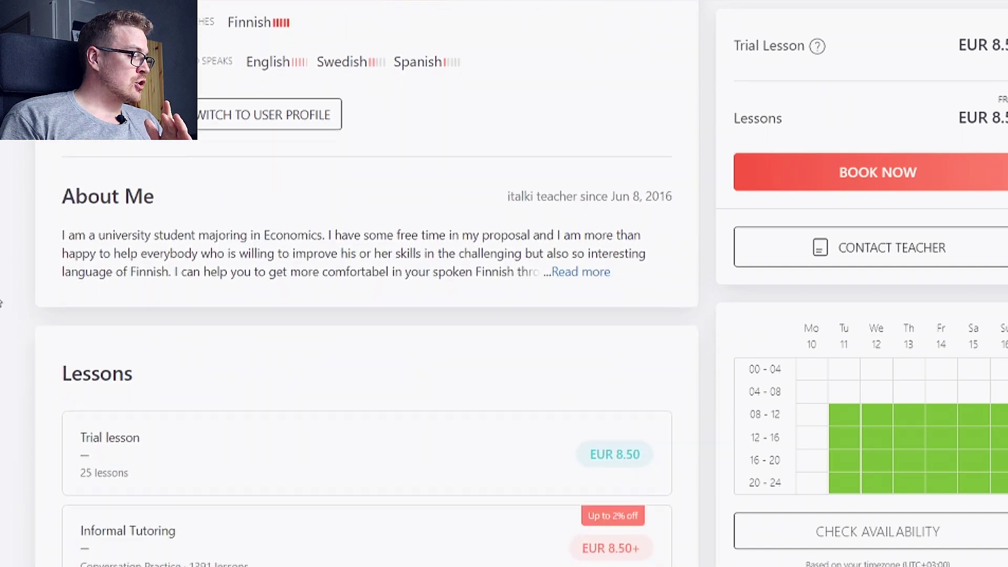
{"action": "scroll", "coordinate": [214, 331], "scroll_direction": "down", "scroll_amount": 1}
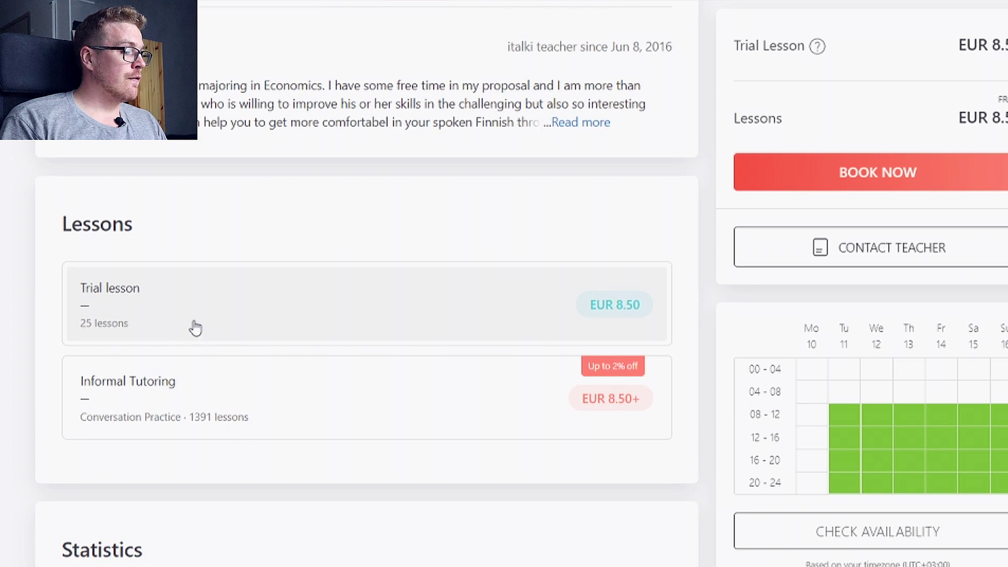
{"action": "left_click", "coordinate": [234, 390]}
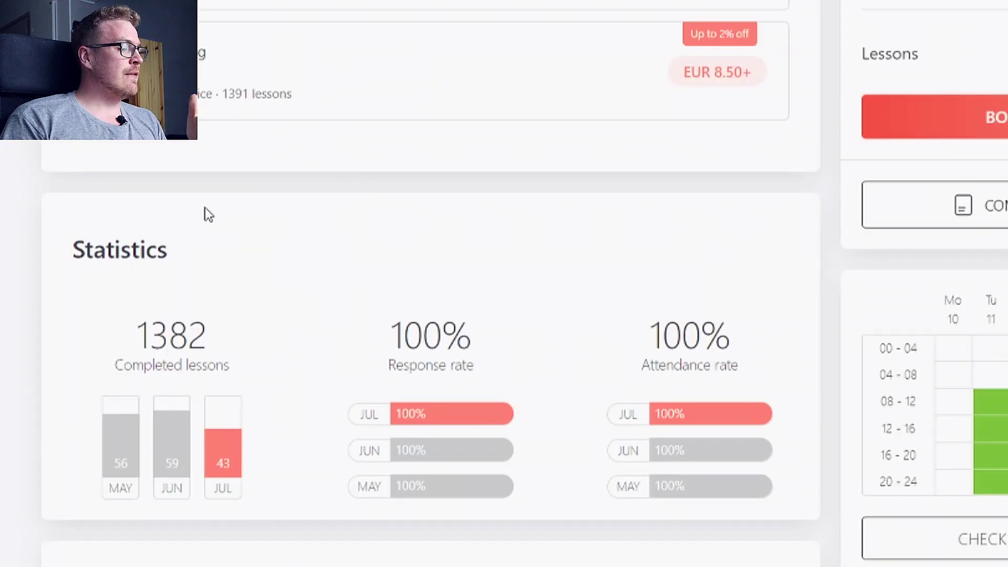
{"action": "scroll", "coordinate": [59, 256], "scroll_direction": "down", "scroll_amount": 2}
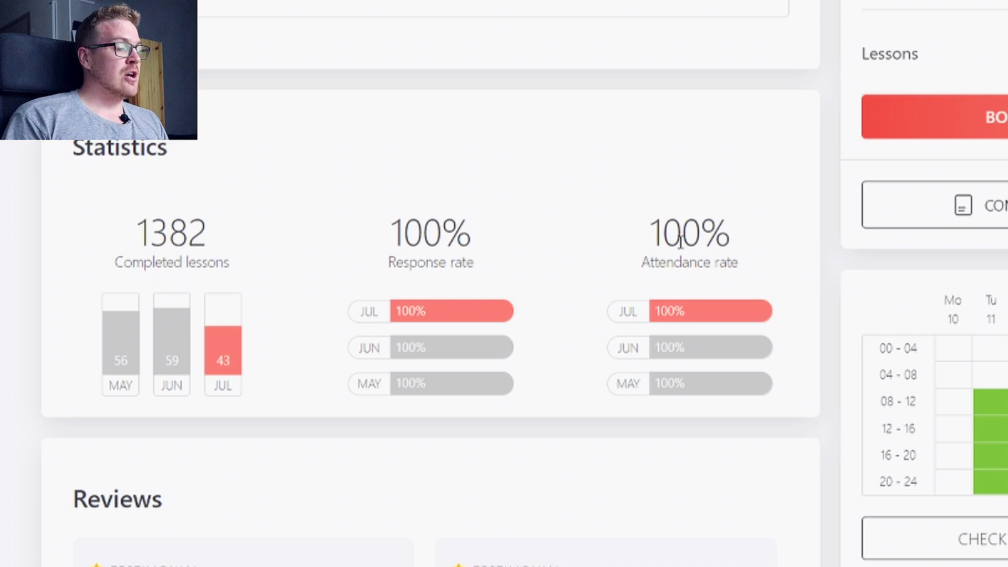
Step: Read through the student testimonials and reviews on the tutor's profile
{"action": "scroll", "coordinate": [533, 180], "scroll_direction": "down", "scroll_amount": 3}
{"action": "scroll", "coordinate": [451, 223], "scroll_direction": "down", "scroll_amount": 6}
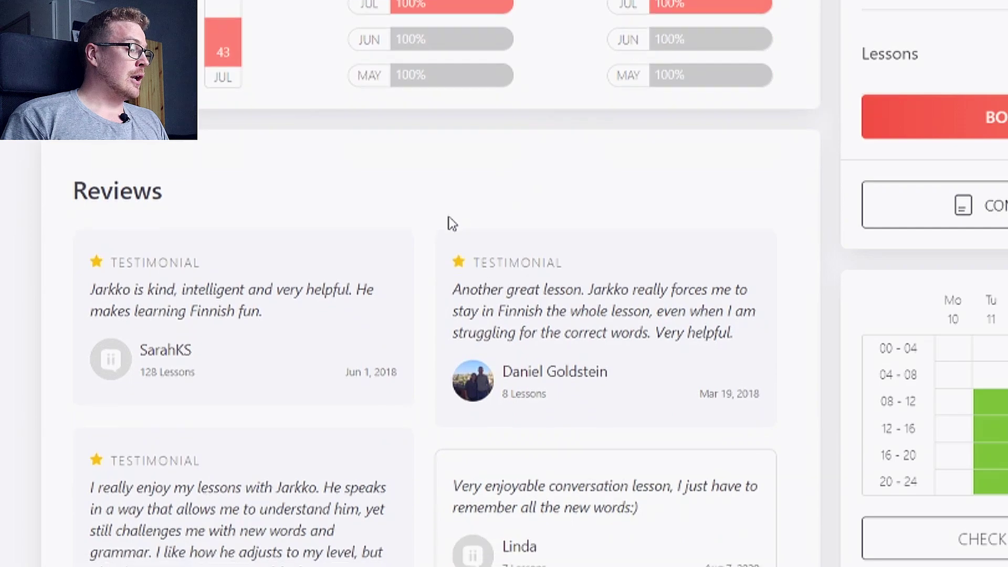
{"action": "scroll", "coordinate": [441, 223], "scroll_direction": "down", "scroll_amount": 2}
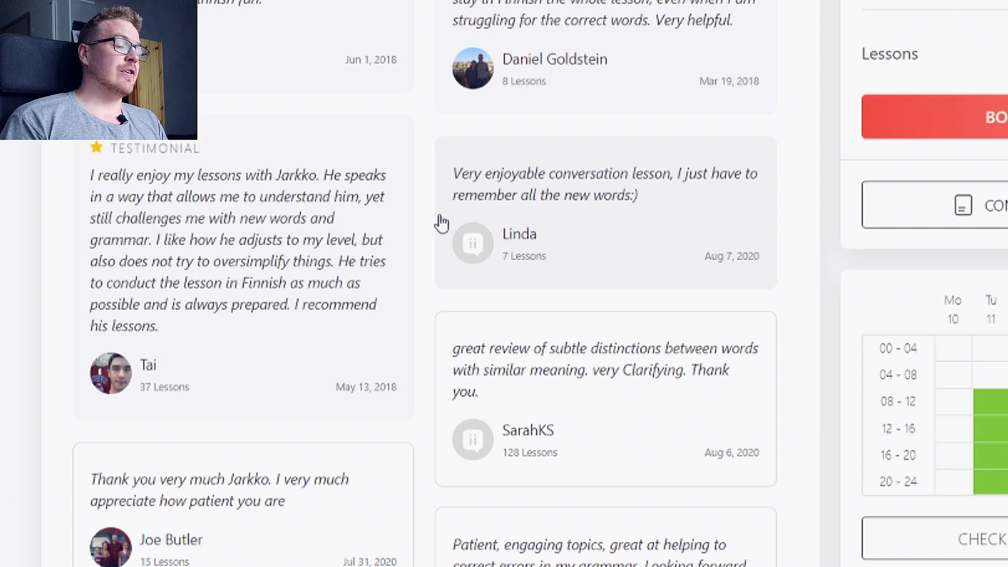
{"action": "scroll", "coordinate": [372, 188], "scroll_direction": "down", "scroll_amount": 4}
{"action": "scroll", "coordinate": [371, 188], "scroll_direction": "down", "scroll_amount": 3}
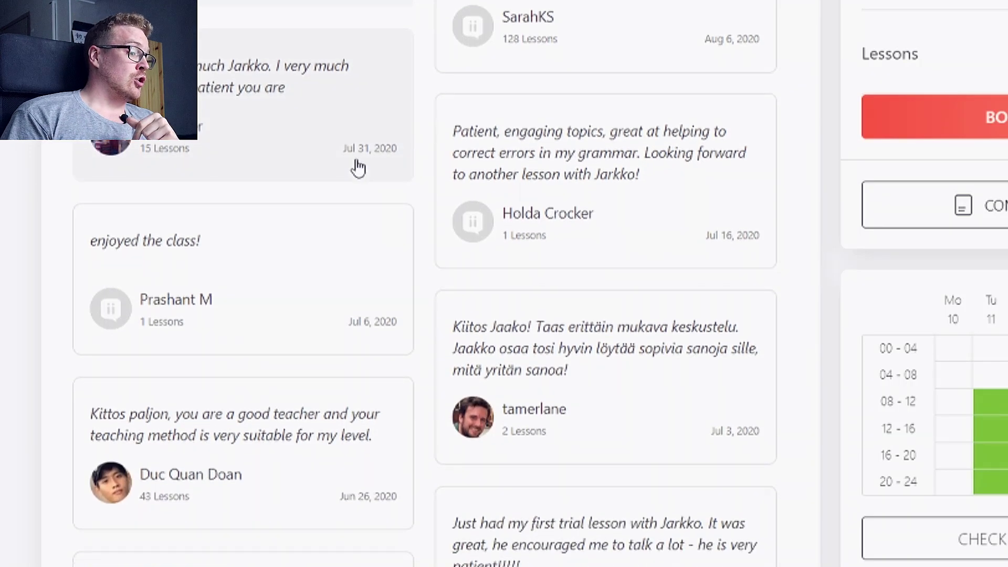
{"action": "scroll", "coordinate": [352, 174], "scroll_direction": "down", "scroll_amount": 6}
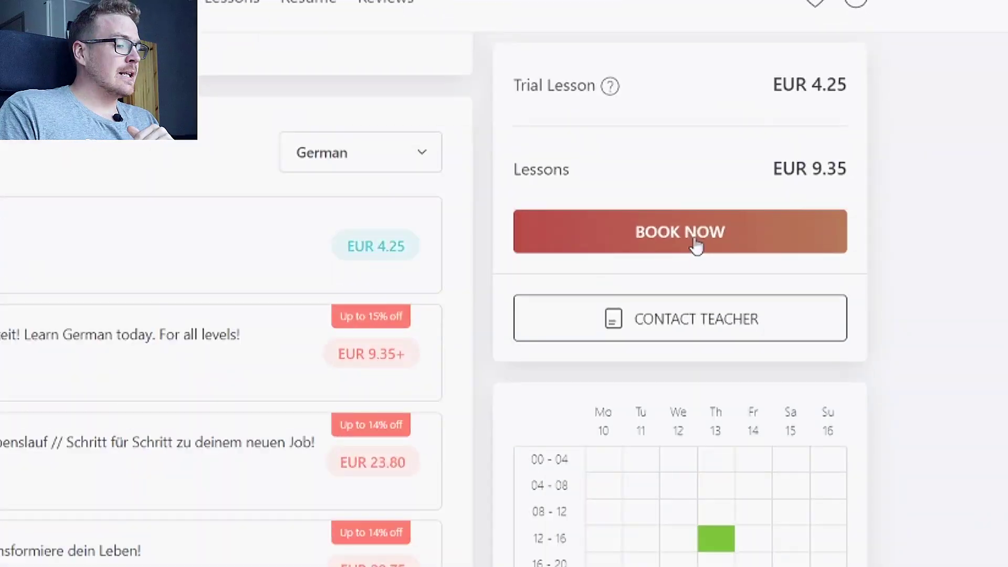
Step: Start booking a single 45-minute lesson of the German conversation course "Deutsch lernen mit Spaß und Leichtigkeit!"
{"action": "left_click", "coordinate": [696, 245]}
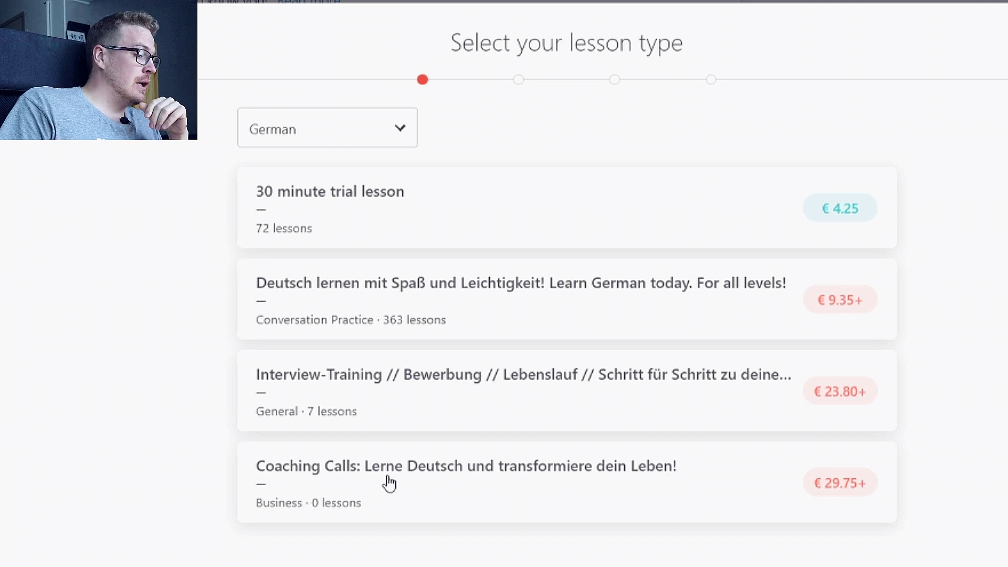
{"action": "left_click", "coordinate": [533, 278]}
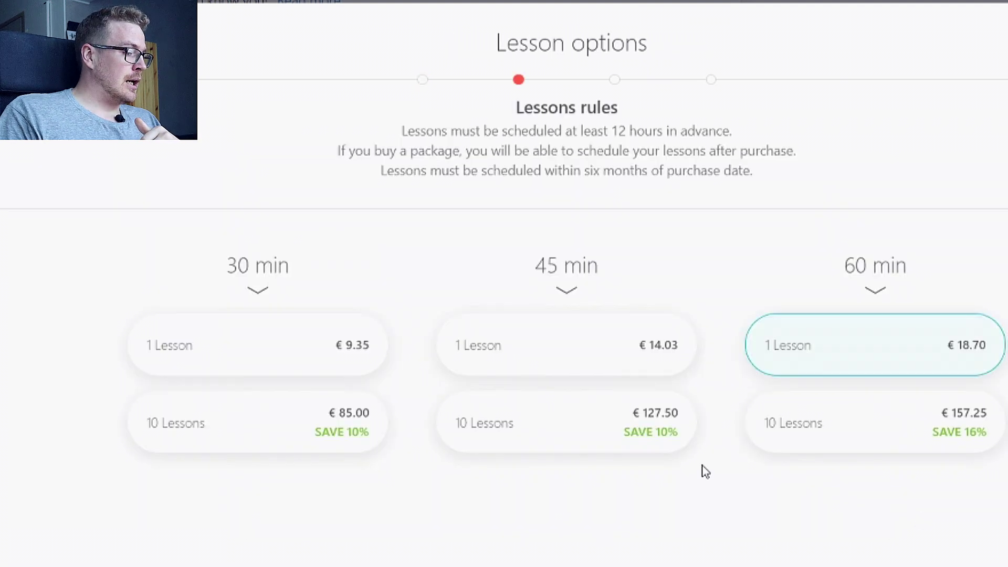
{"action": "left_click", "coordinate": [573, 358]}
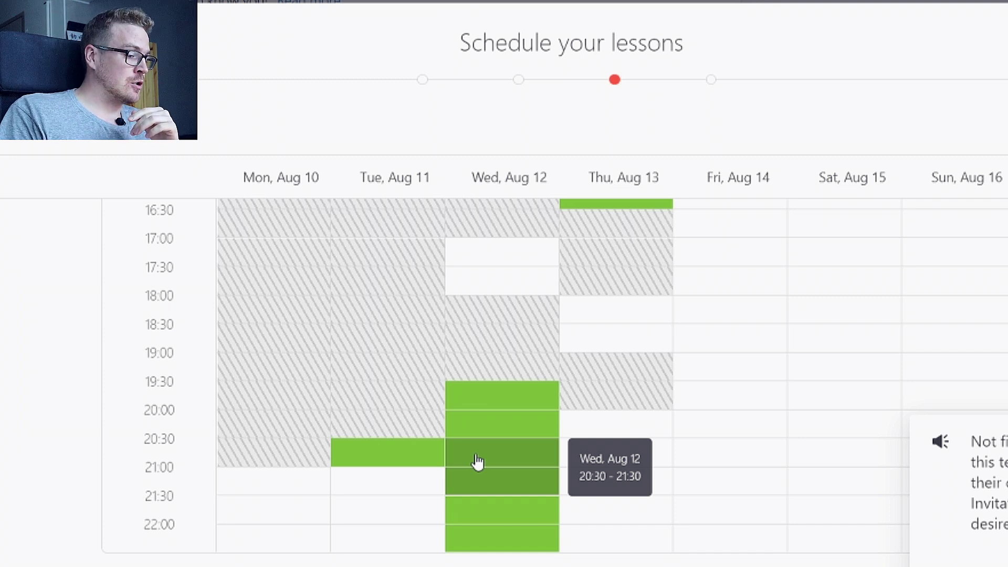
Step: Schedule the lesson for Wed, Aug 12 at 20:30 and choose italki Classroom as the communication tool
{"action": "left_click", "coordinate": [476, 461]}
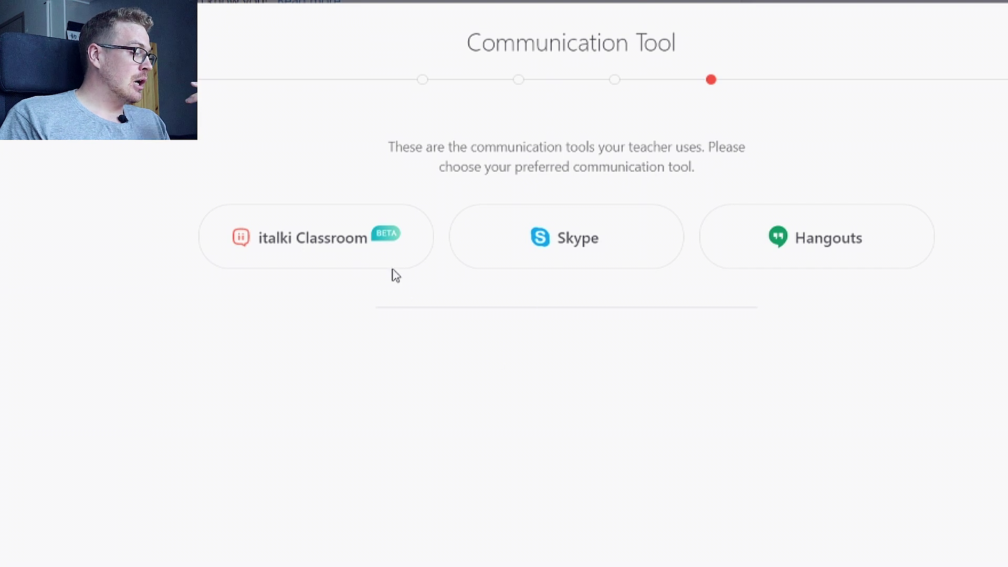
{"action": "mouse_move", "coordinate": [342, 252]}
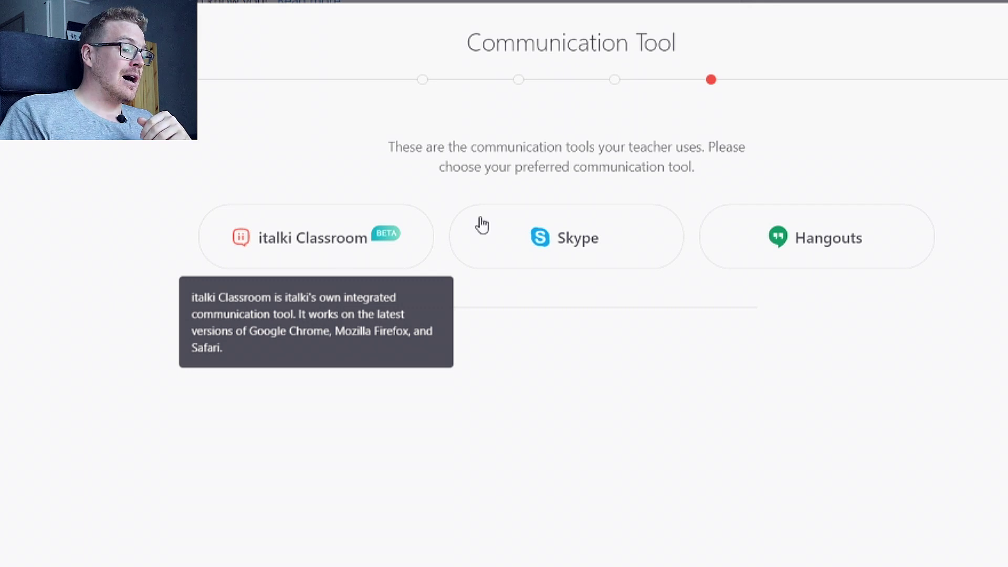
{"action": "mouse_move", "coordinate": [864, 243]}
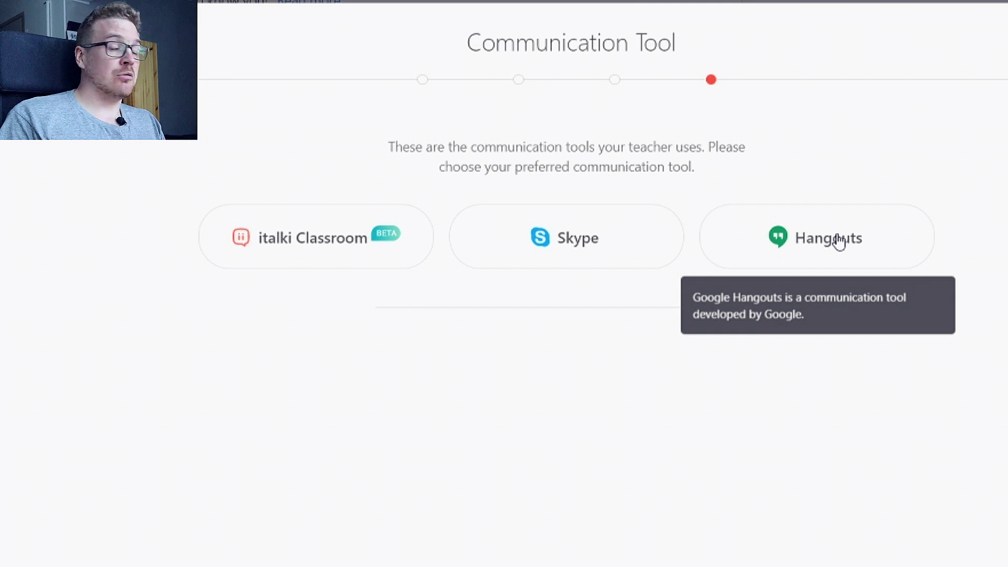
{"action": "left_click", "coordinate": [348, 240]}
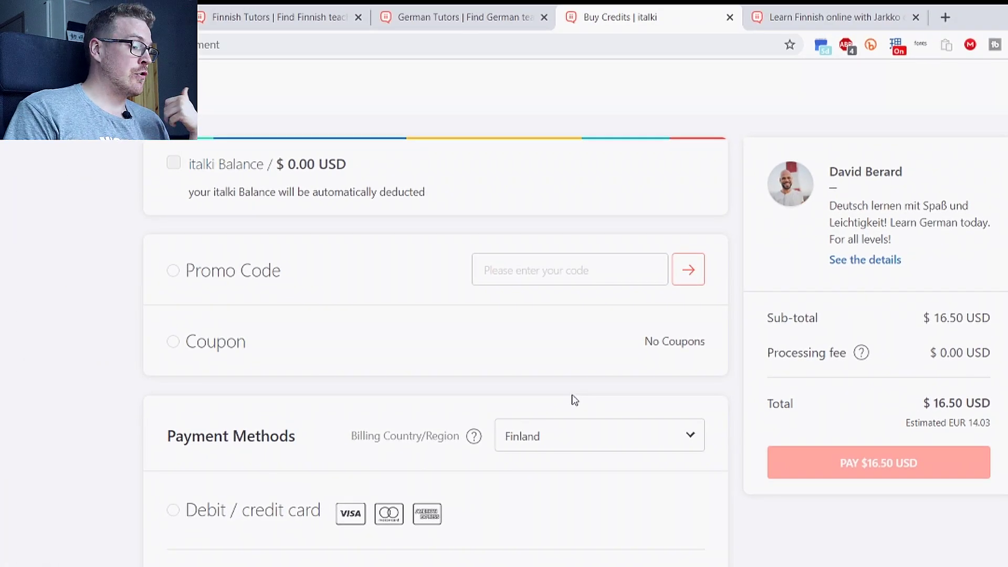
Step: Review the available payment methods and pay the lesson's $17.40 total through PayPal
{"action": "scroll", "coordinate": [561, 371], "scroll_direction": "down", "scroll_amount": 6}
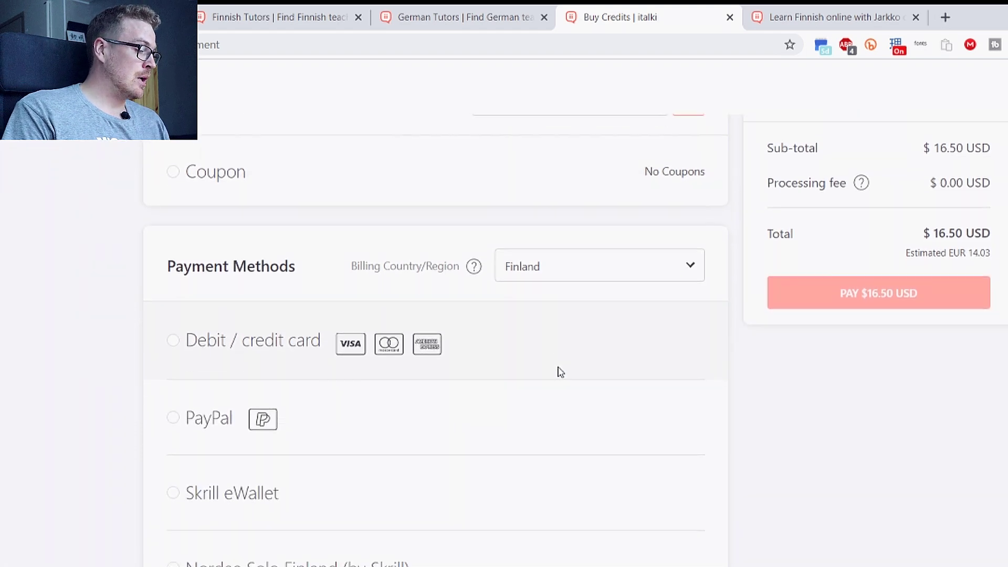
{"action": "scroll", "coordinate": [546, 371], "scroll_direction": "down", "scroll_amount": 2}
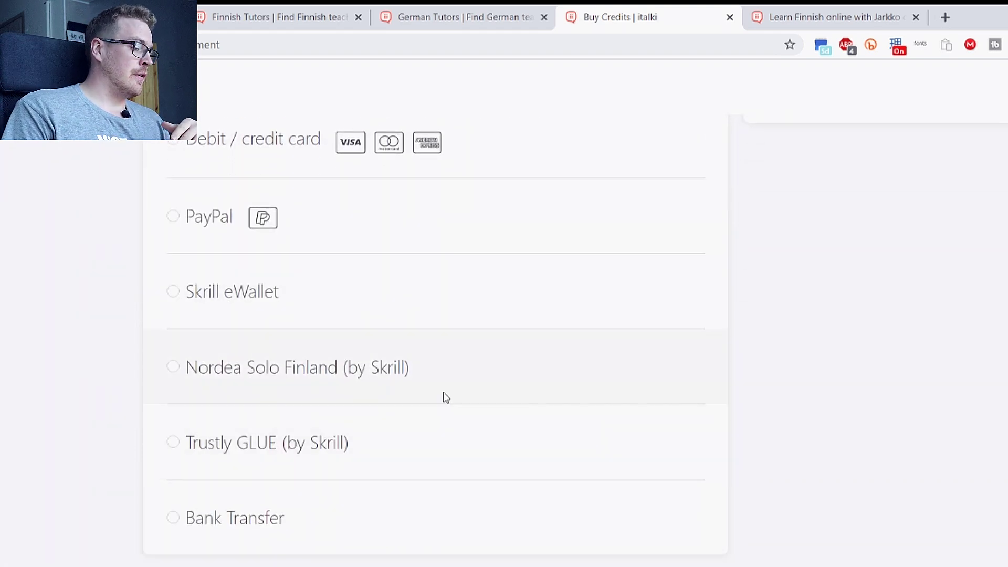
{"action": "scroll", "coordinate": [480, 386], "scroll_direction": "up", "scroll_amount": 7}
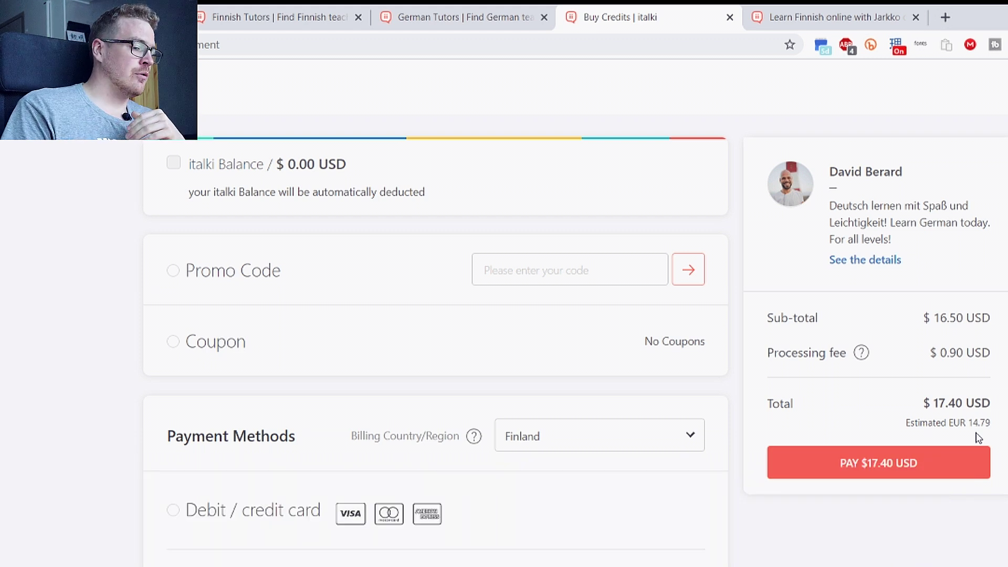
{"action": "left_click", "coordinate": [974, 461]}
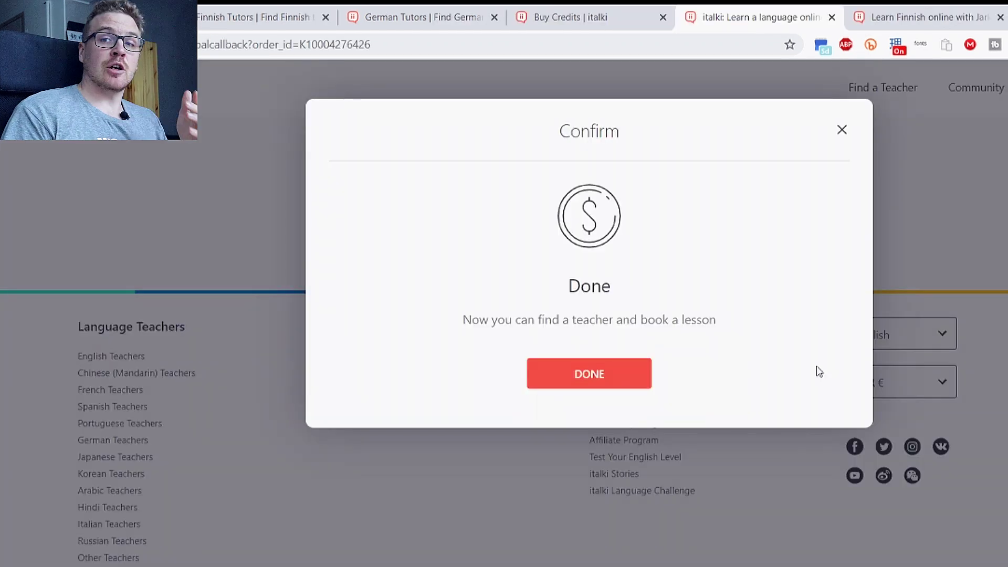